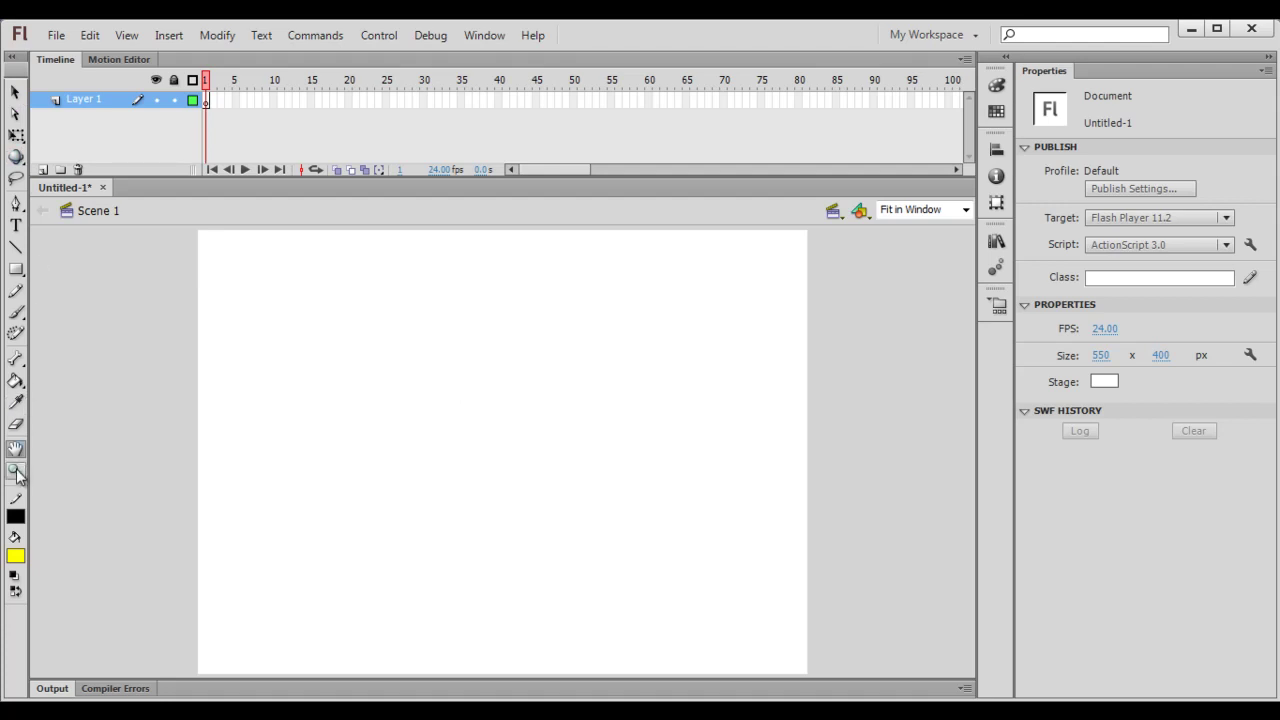
left_click(16, 93)
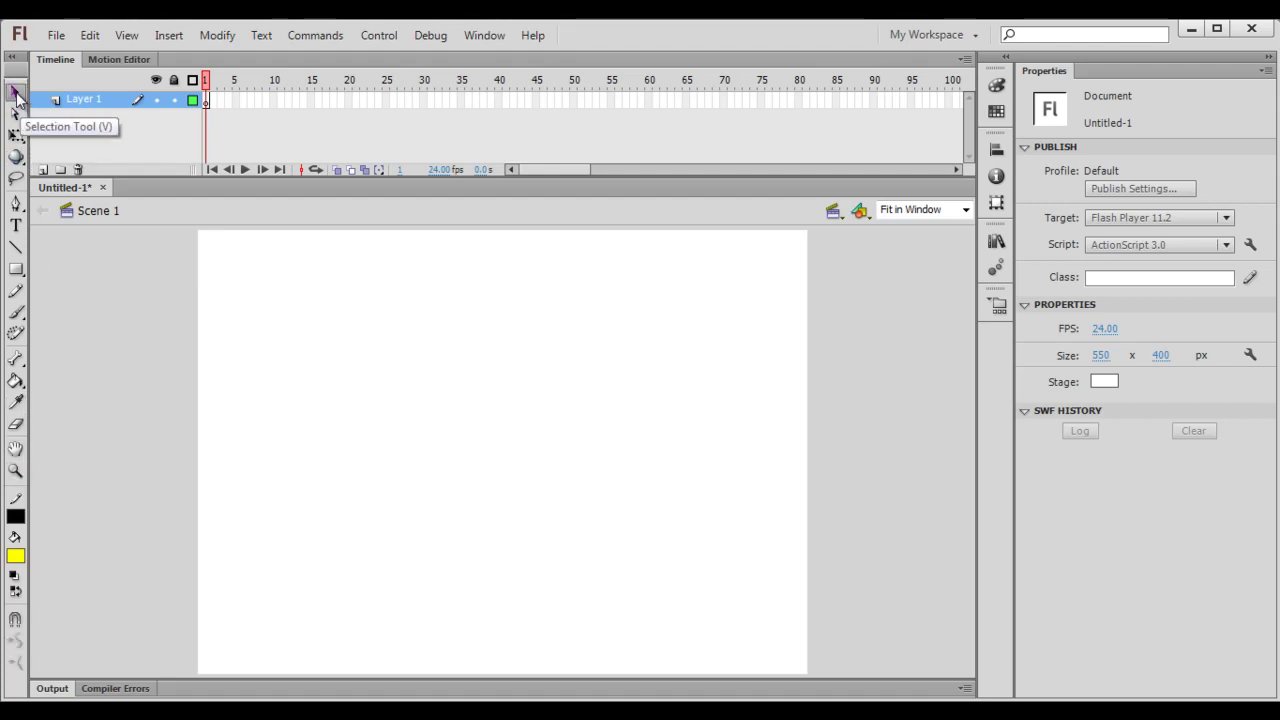
left_click(16, 248)
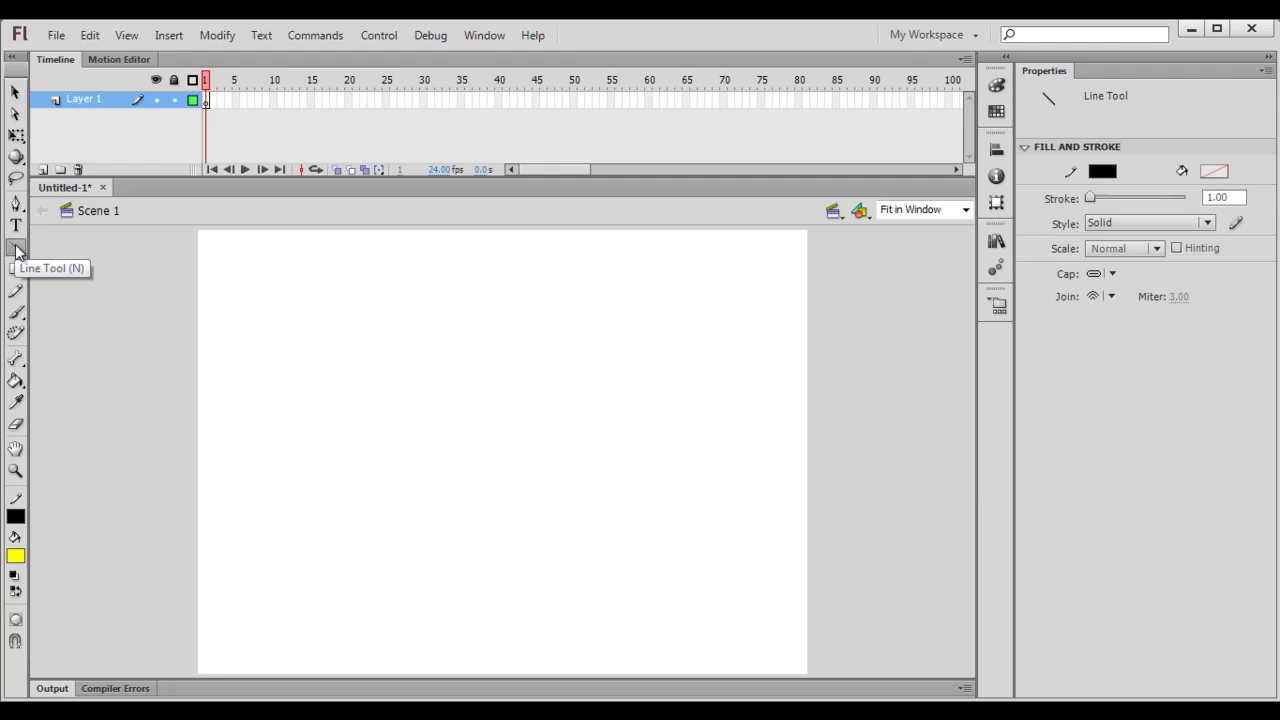
left_click(14, 471)
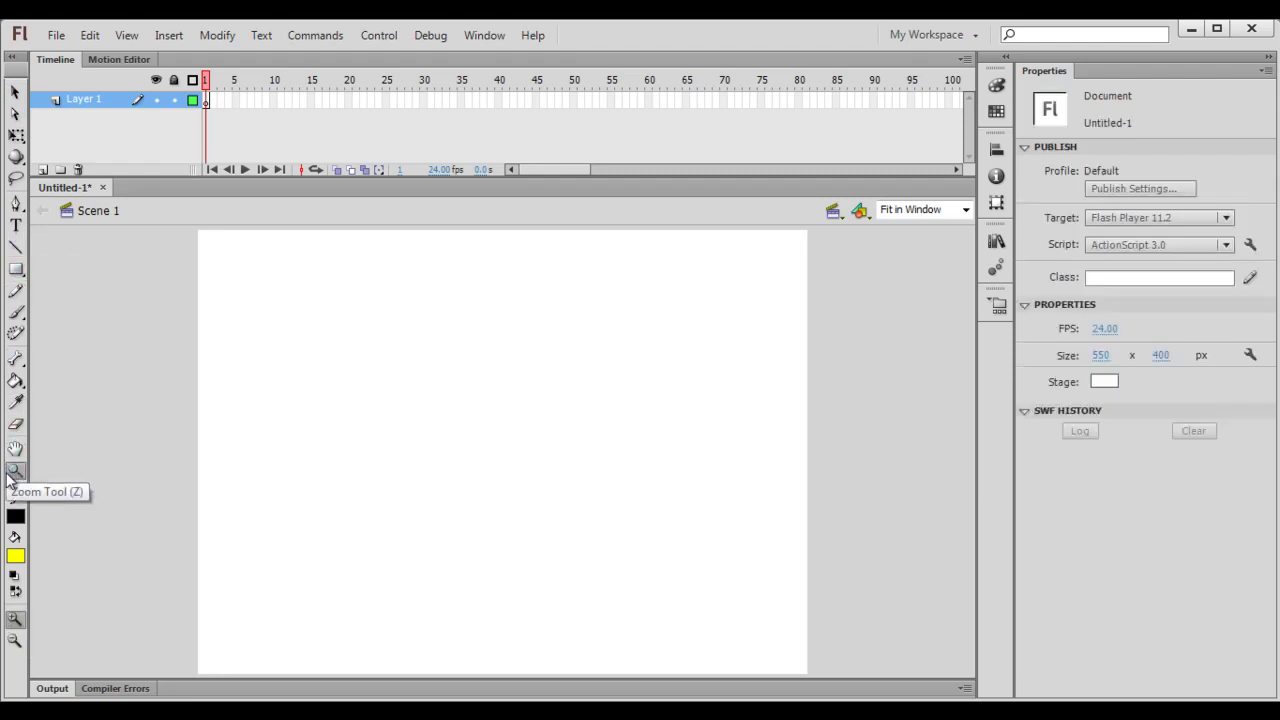
- Switch to the Hand Tool notes in Word and read the description of what the tool is used for
left_click(293, 710)
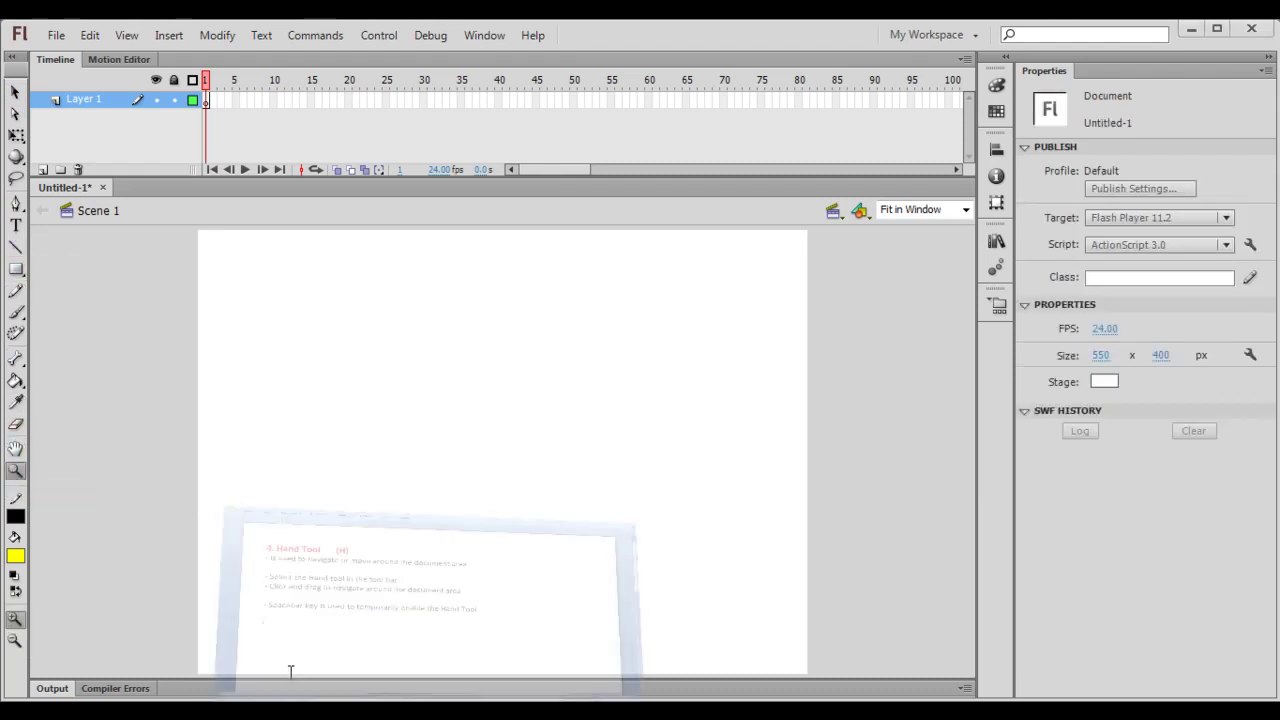
left_click_drag(157, 180, 409, 189)
left_click(337, 251)
left_click(411, 188)
left_click_drag(157, 180, 284, 182)
left_click_drag(131, 215, 700, 250)
left_click(401, 240)
left_click(562, 247)
left_click(709, 265)
left_click_drag(248, 215, 654, 230)
left_click(653, 270)
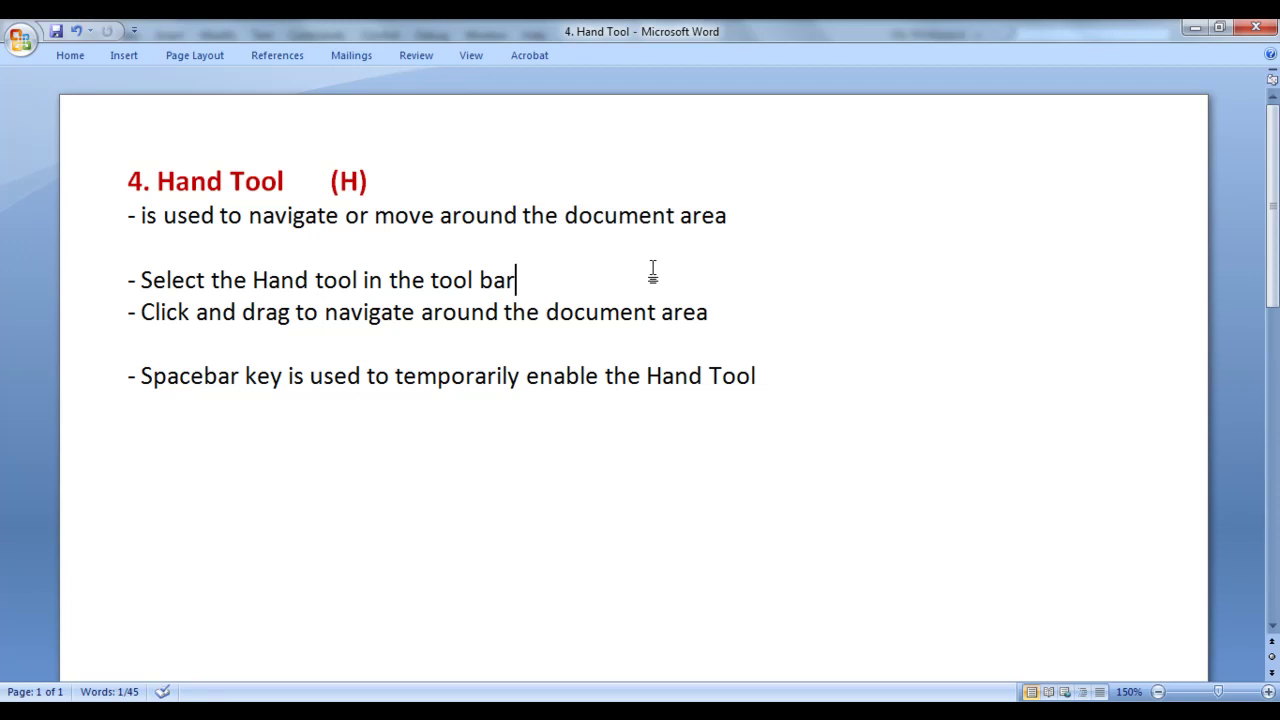
- Read the notes' instructions on selecting the Hand tool and navigating around the document area with it
left_click(148, 272)
left_click_drag(150, 272, 527, 283)
left_click_drag(142, 312, 558, 294)
left_click(765, 316)
left_click(270, 375)
left_click(558, 294)
left_click_drag(141, 312, 746, 323)
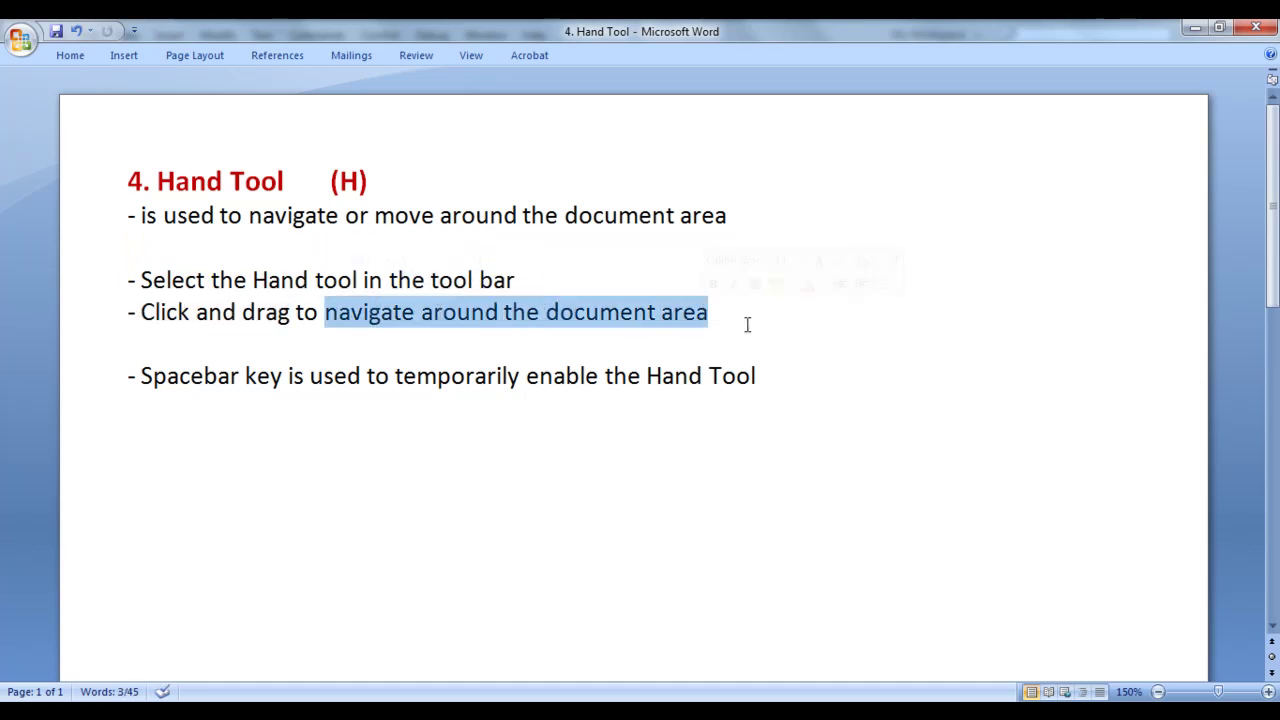
left_click(748, 325)
- Switch to Flash and draw a red-filled square with the Rectangle tool in the stage's upper-left corner
key("alt+Tab")
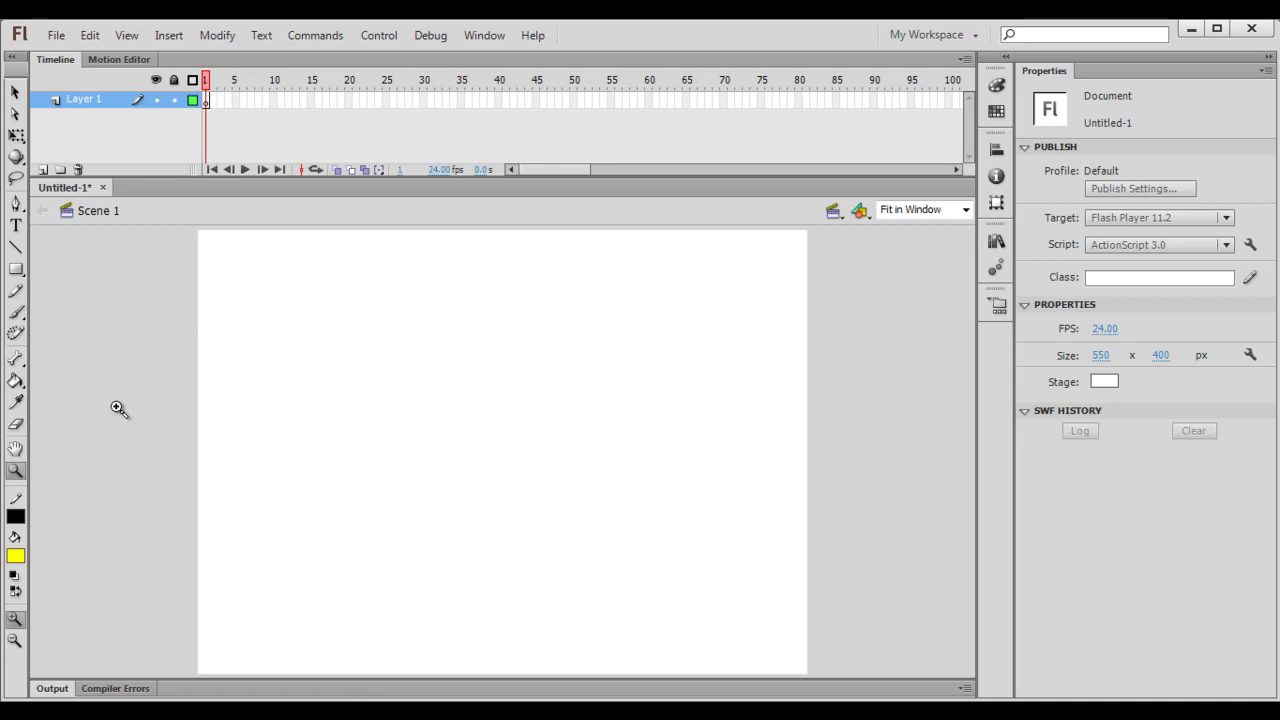
left_click(16, 269)
left_click(1216, 172)
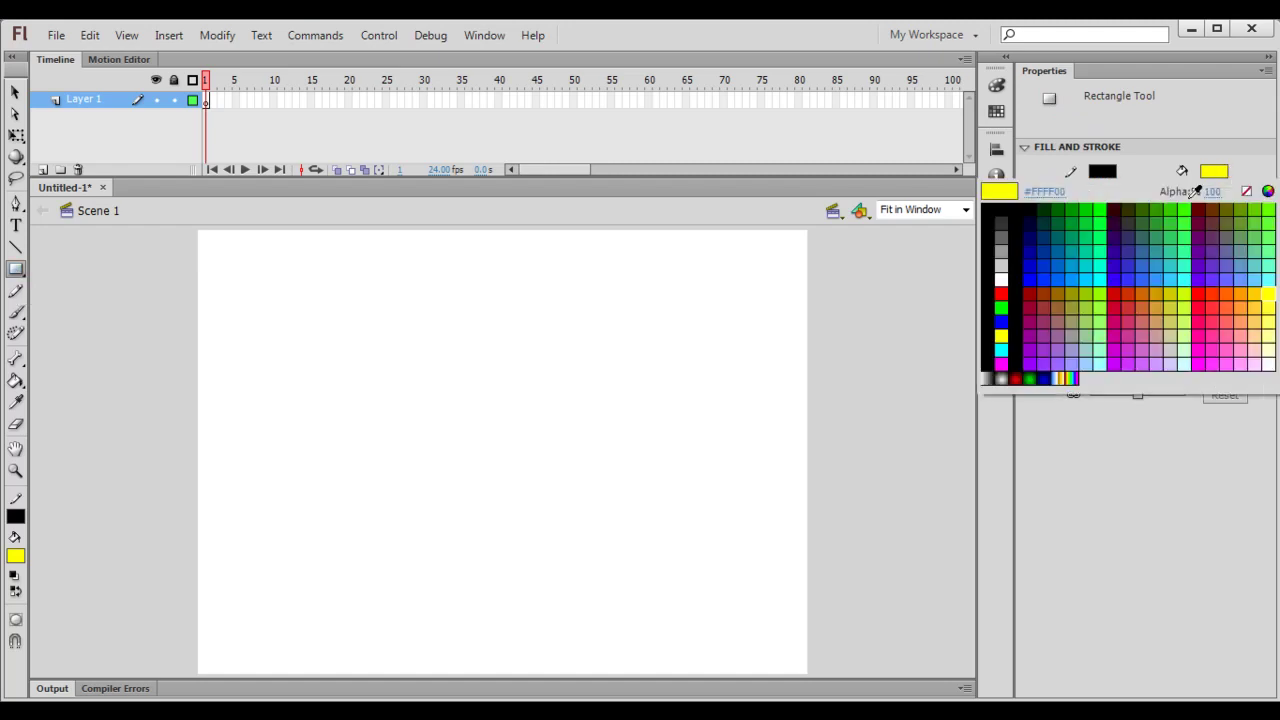
left_click(1001, 292)
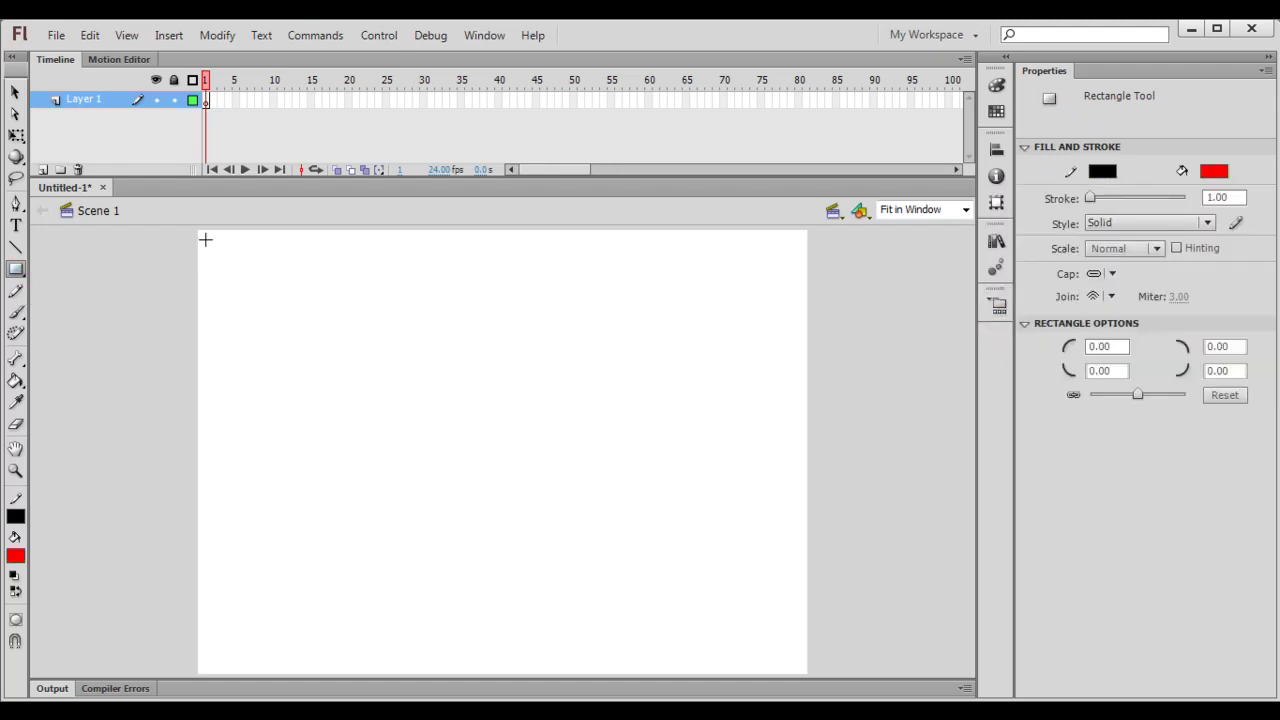
left_click_drag(206, 237, 298, 328)
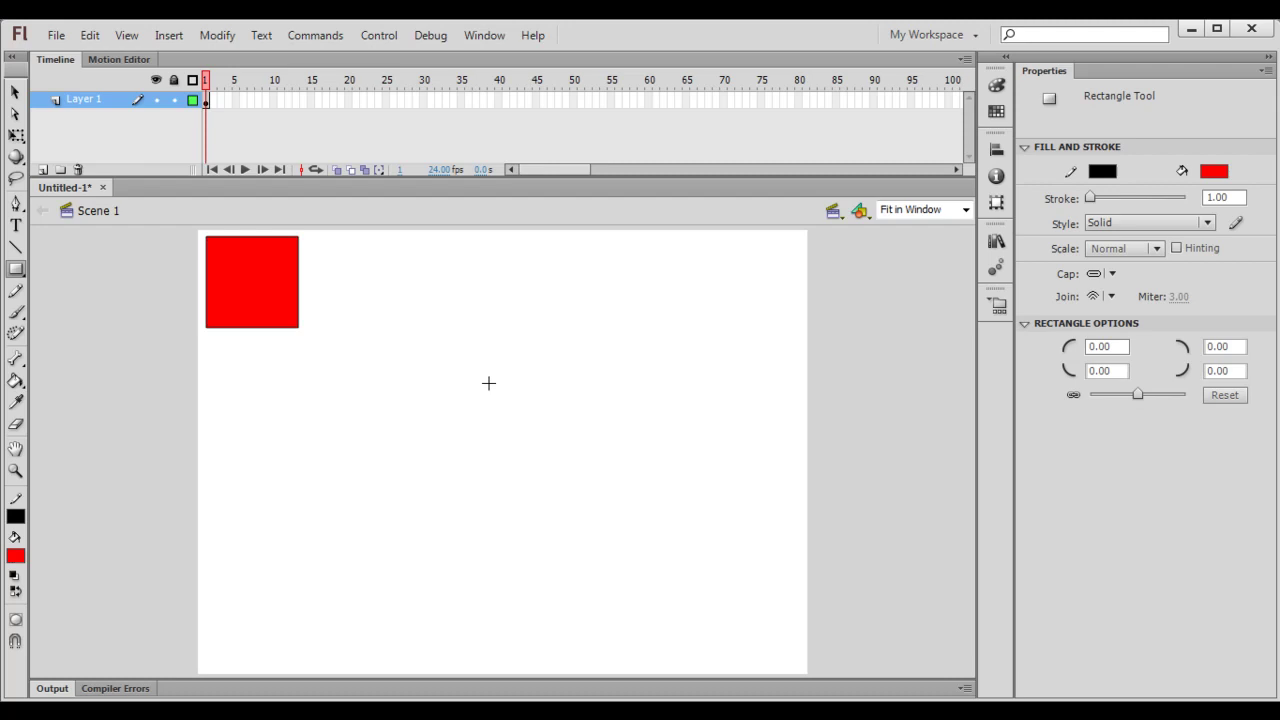
- Draw a green-filled square with the Rectangle tool in the stage's upper-right corner
left_click(1216, 172)
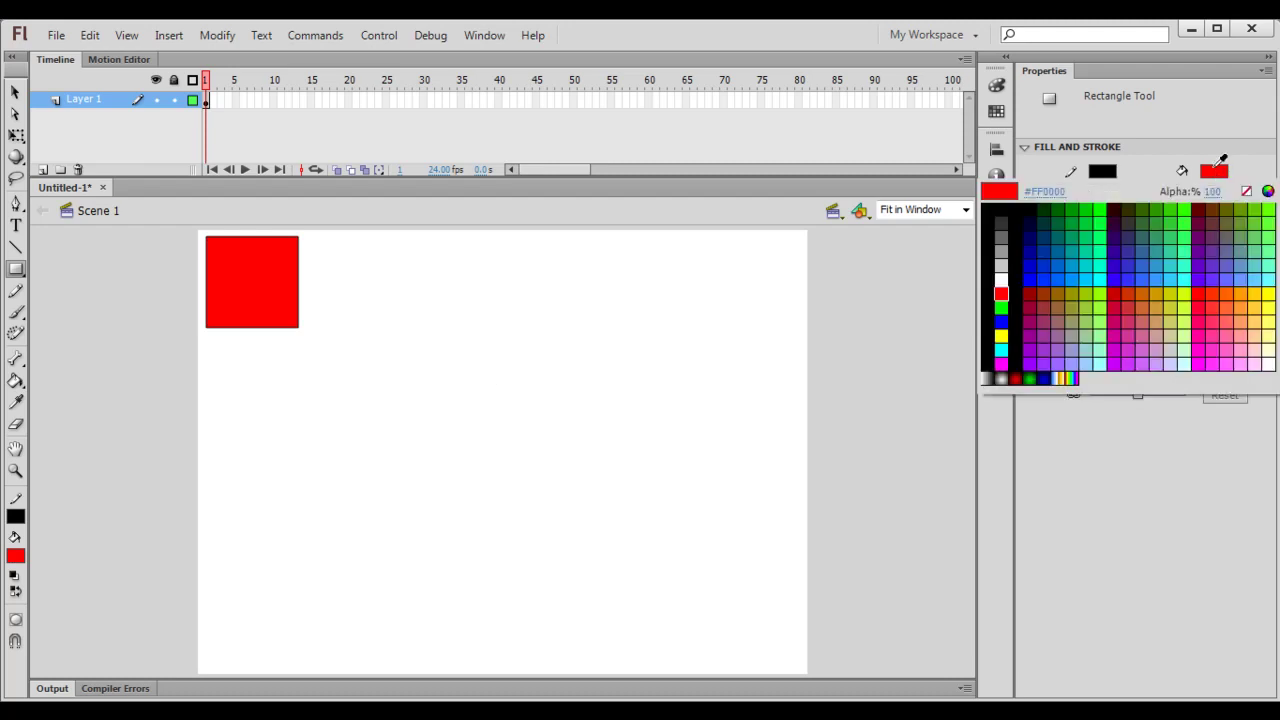
left_click(1001, 307)
left_click_drag(679, 238, 790, 346)
- Draw a blue-filled rectangle in the stage's lower-right corner
left_click(1216, 171)
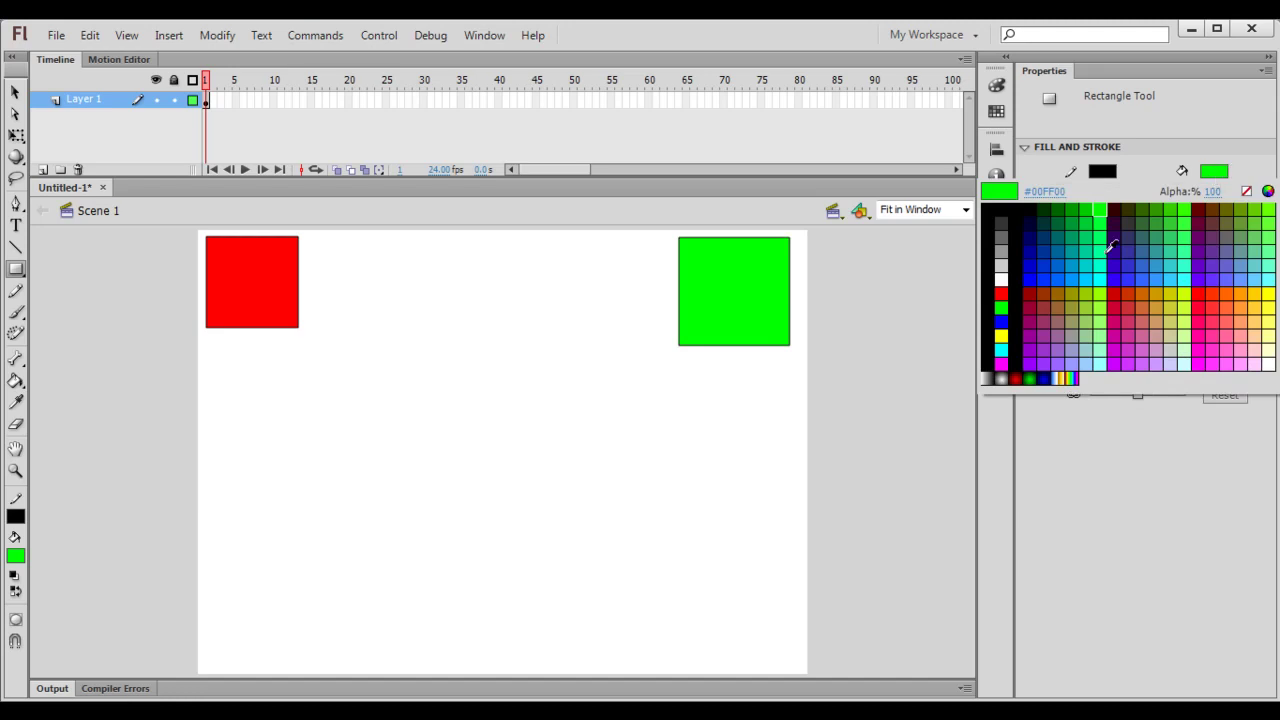
left_click(1002, 321)
left_click_drag(690, 583, 795, 661)
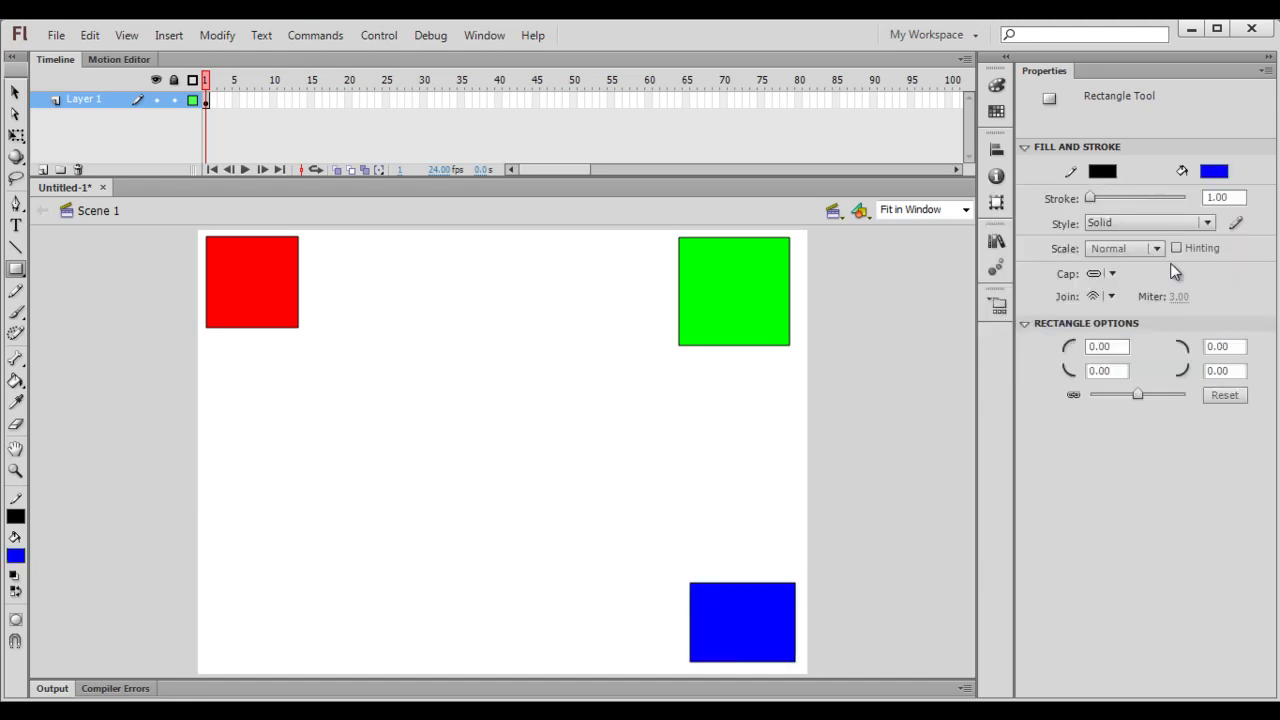
- Draw a yellow-filled rectangle in the stage's lower-left corner
left_click(1216, 171)
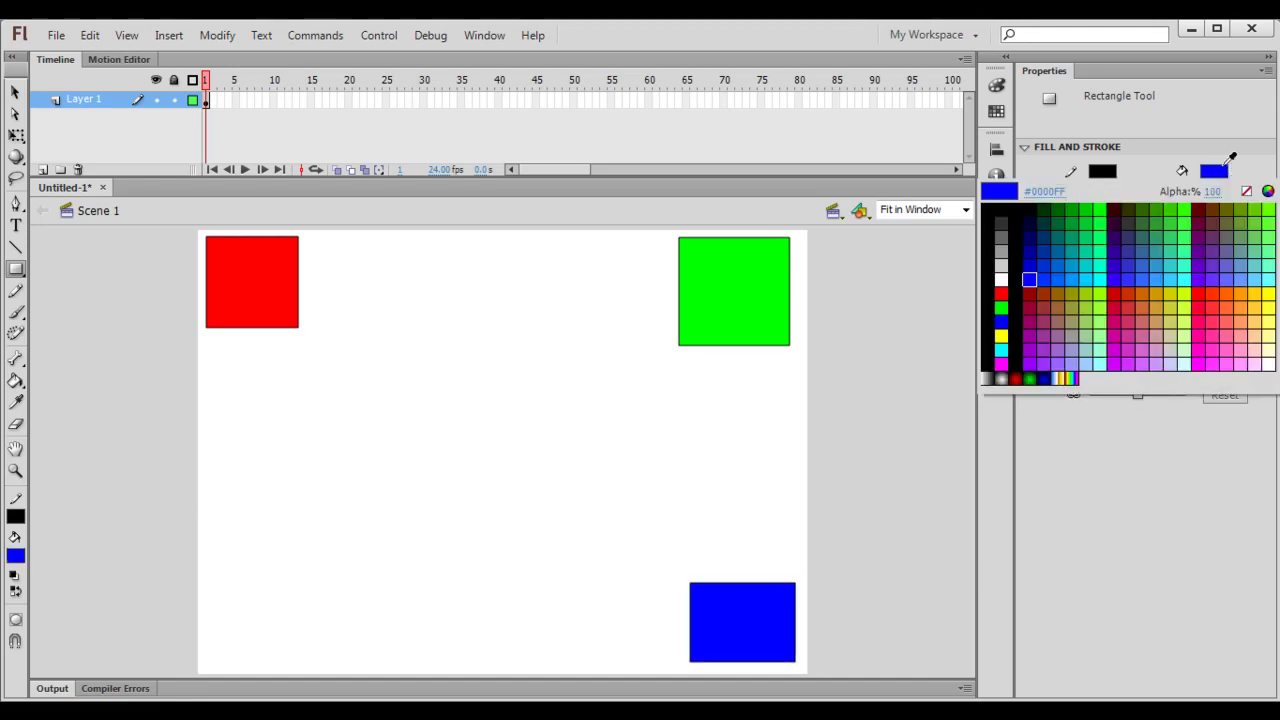
left_click(1001, 335)
left_click_drag(212, 586, 297, 663)
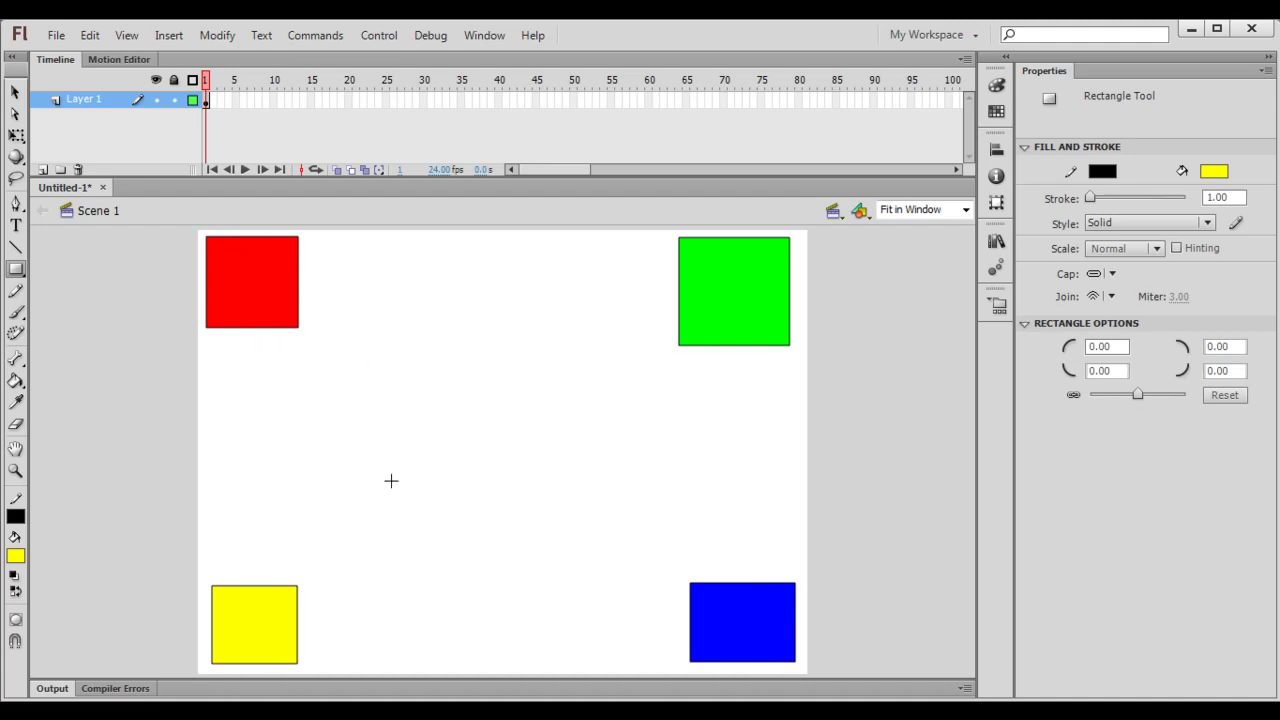
- Zoom in closely on the red square and pan across the stage to the green square with the Hand tool
left_click(15, 470)
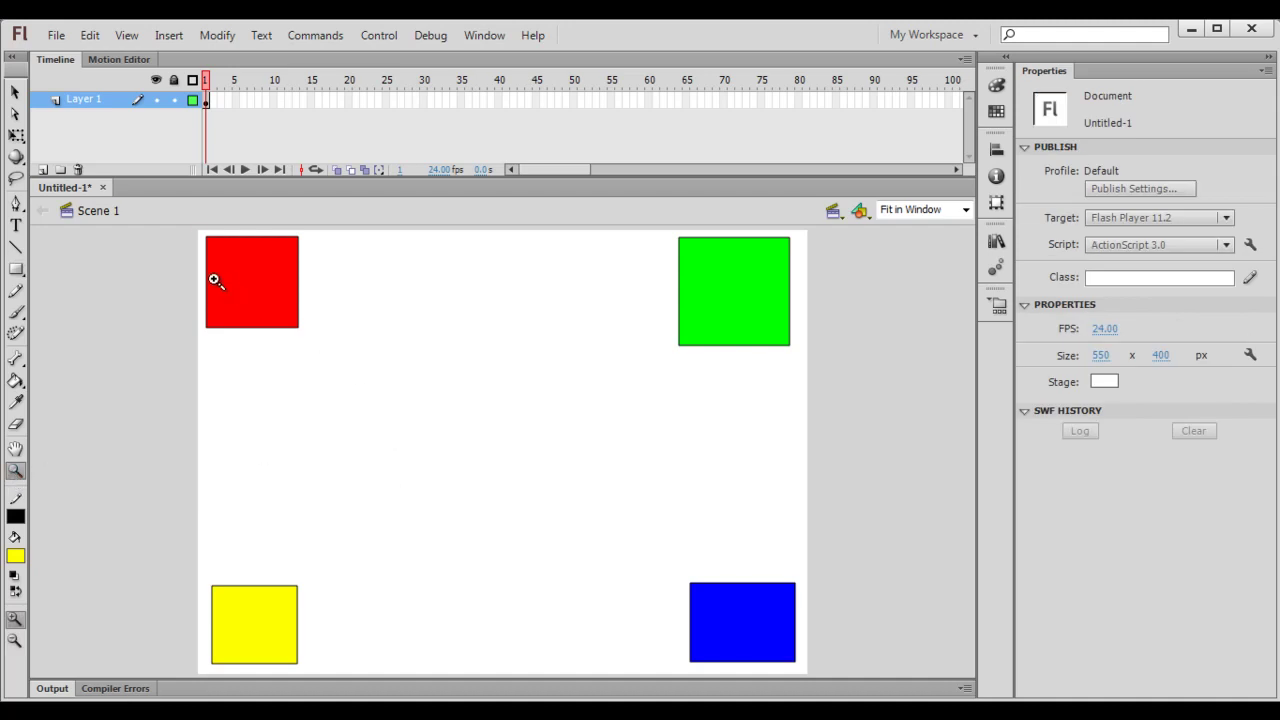
left_click_drag(199, 233, 309, 340)
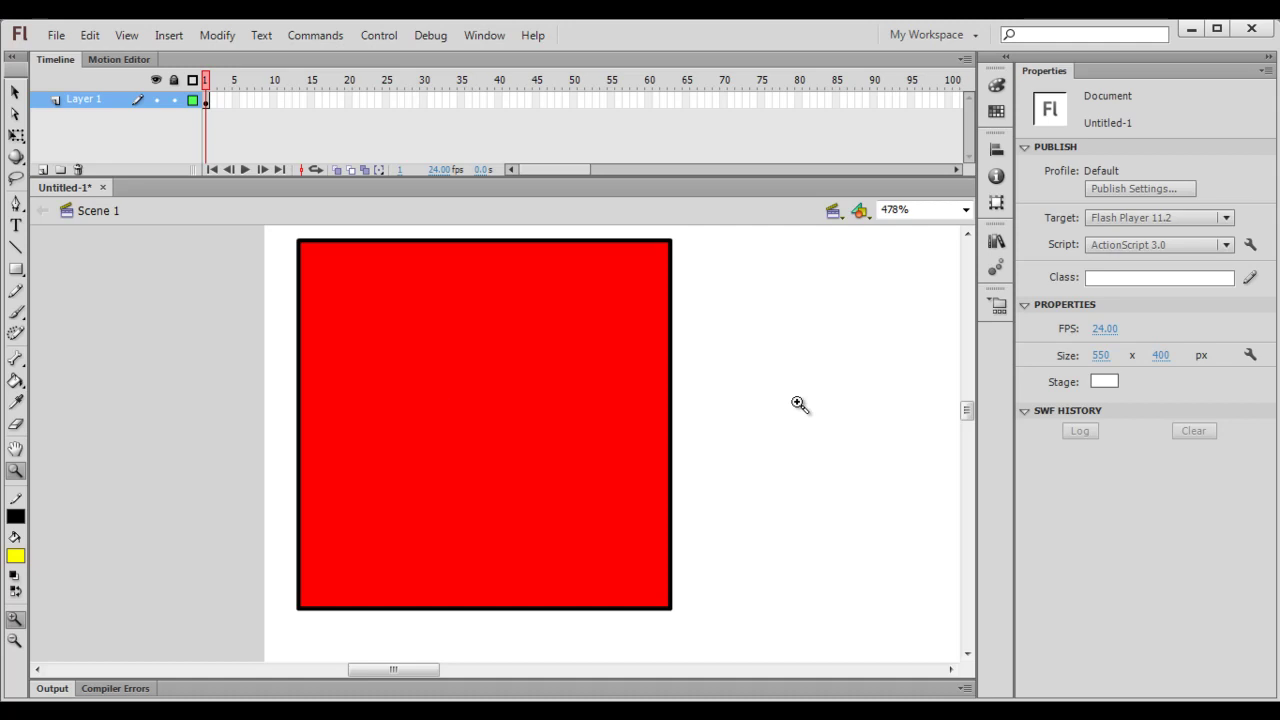
left_click(15, 448)
left_click_drag(877, 430, 436, 430)
left_click_drag(806, 431, 403, 444)
left_click_drag(767, 443, 467, 455)
left_click_drag(757, 486, 449, 480)
left_click_drag(612, 480, 732, 458)
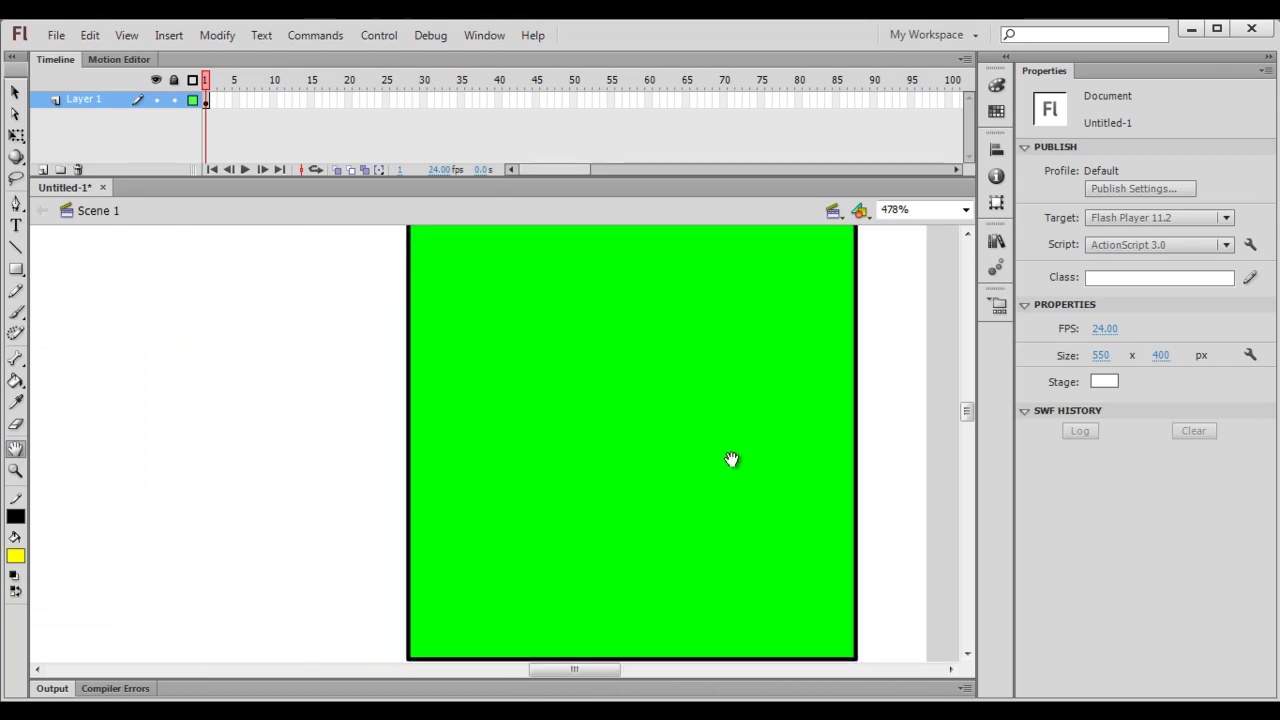
left_click_drag(753, 346, 792, 346)
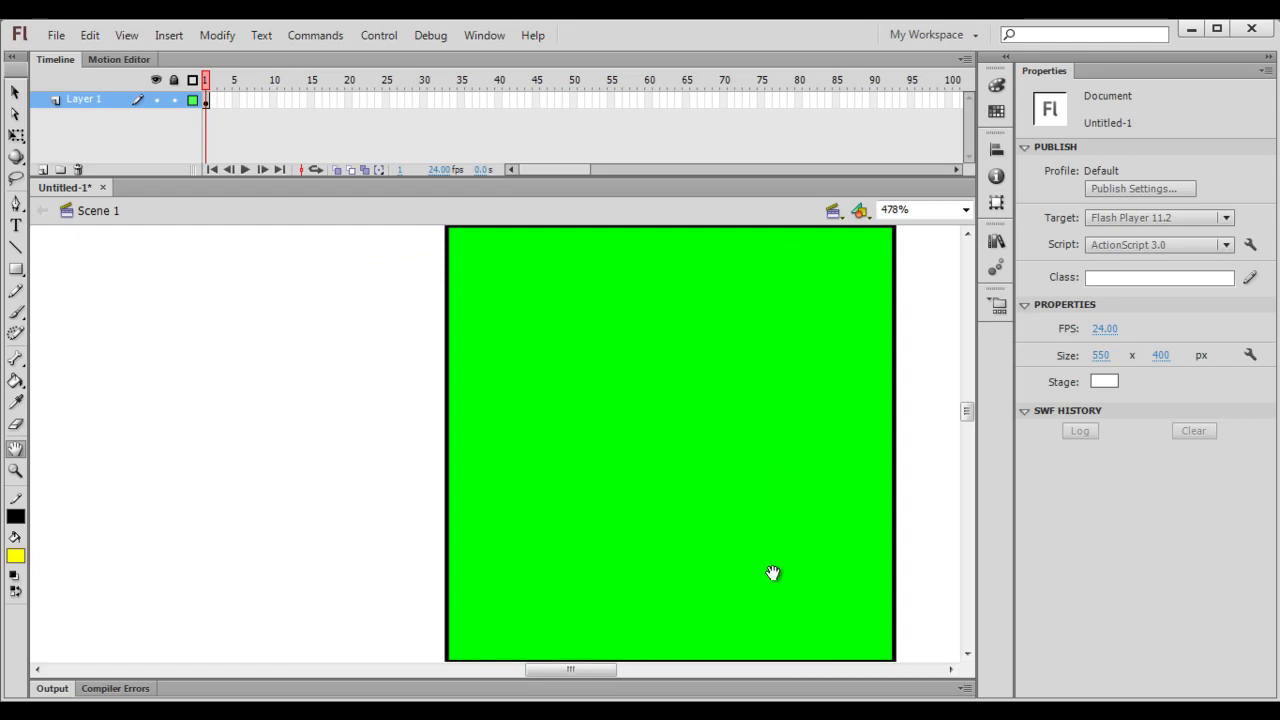
- Pan from the green square down to the blue rectangle and along the stage towards its left side
scroll(786, 566, "down", 5)
scroll(815, 566, "down", 5)
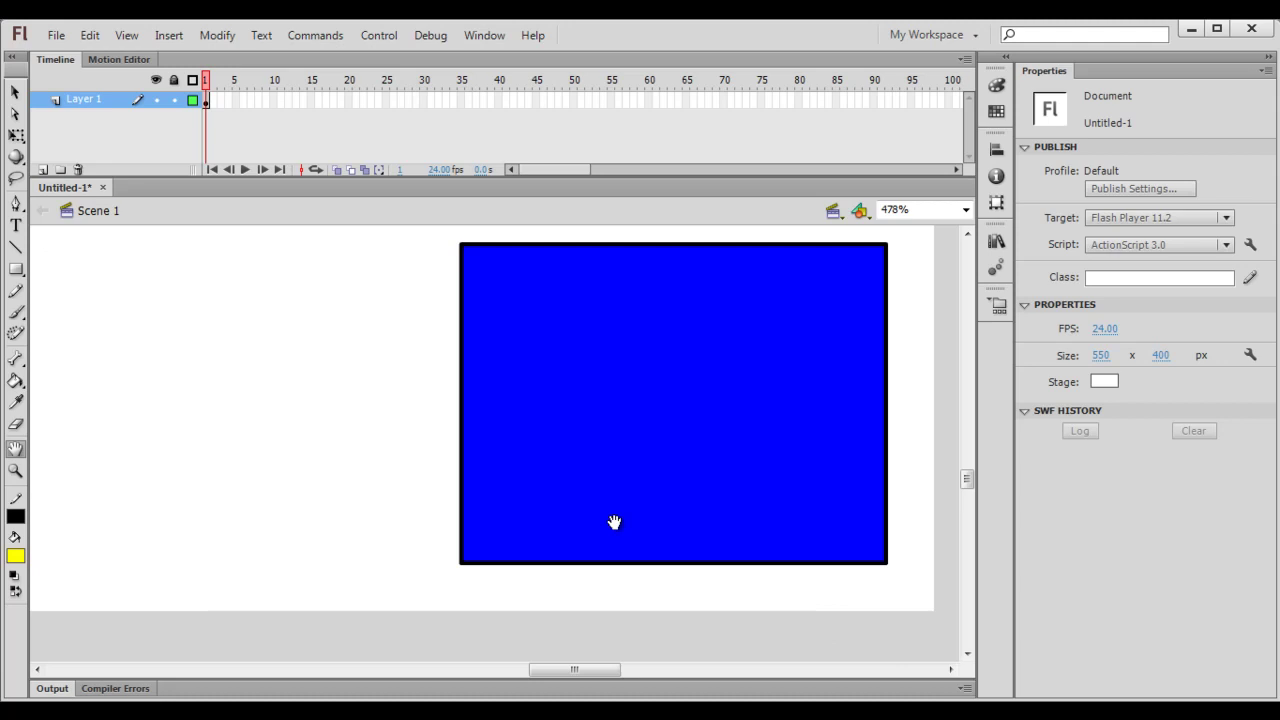
scroll(397, 425, "left", 10)
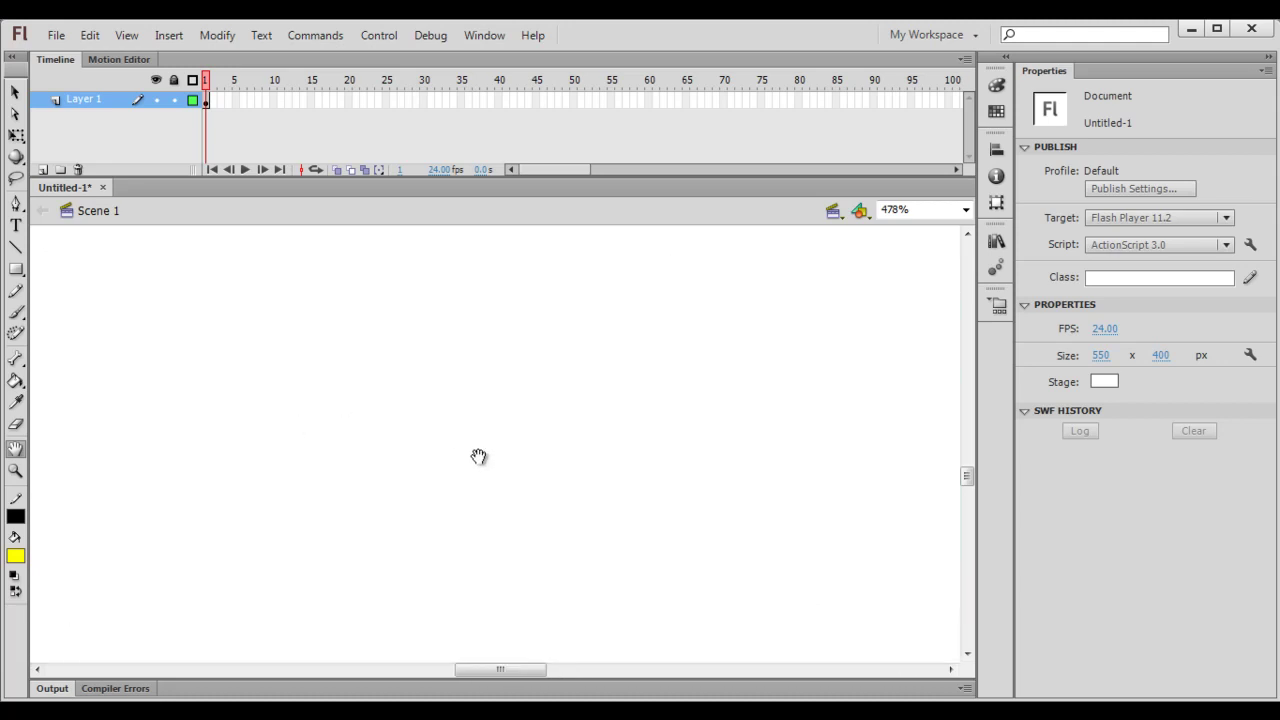
- Pan around the magnified stage in several directions with the Hand tool, ending near the red square's lower edge
left_click_drag(638, 369, 500, 653)
left_click_drag(598, 314, 451, 527)
left_click_drag(536, 373, 543, 481)
left_click_drag(798, 438, 473, 502)
left_click_drag(816, 361, 503, 449)
left_click_drag(503, 496, 538, 382)
left_click_drag(536, 530, 681, 423)
left_click_drag(87, 461, 346, 600)
left_click_drag(362, 385, 487, 574)
left_click_drag(518, 483, 391, 417)
left_click_drag(540, 543, 443, 411)
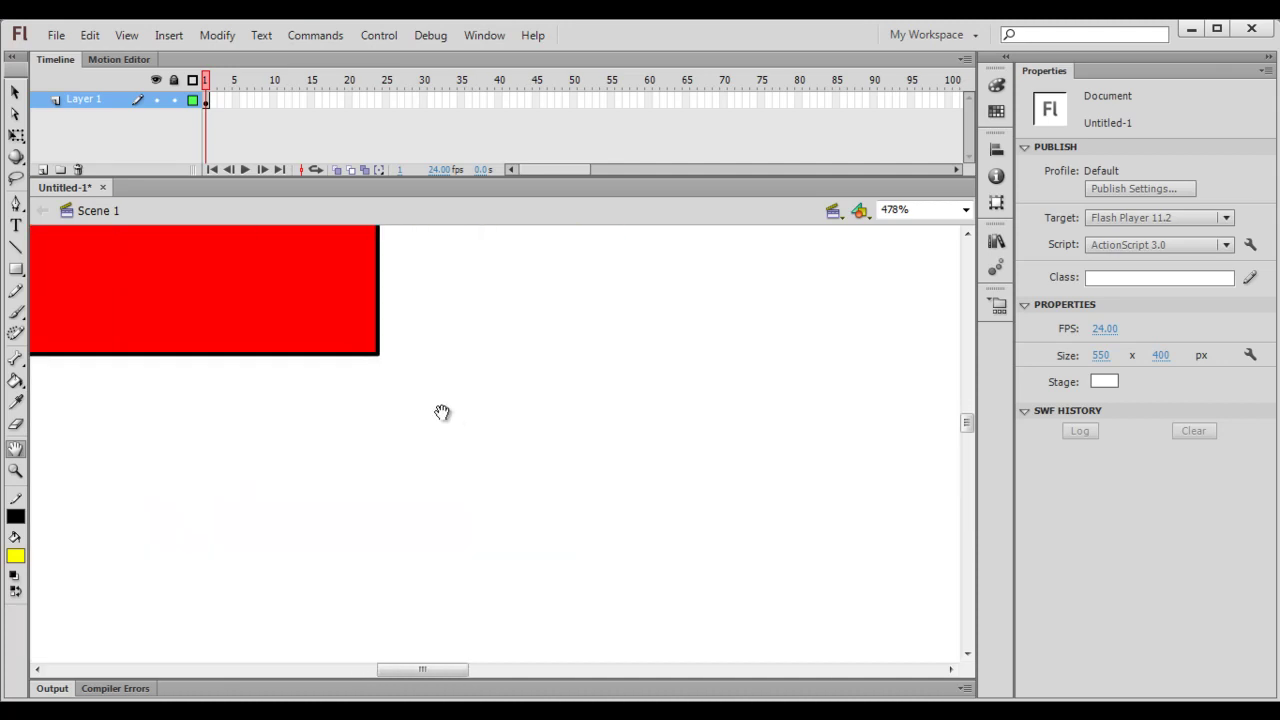
left_click_drag(514, 488, 551, 457)
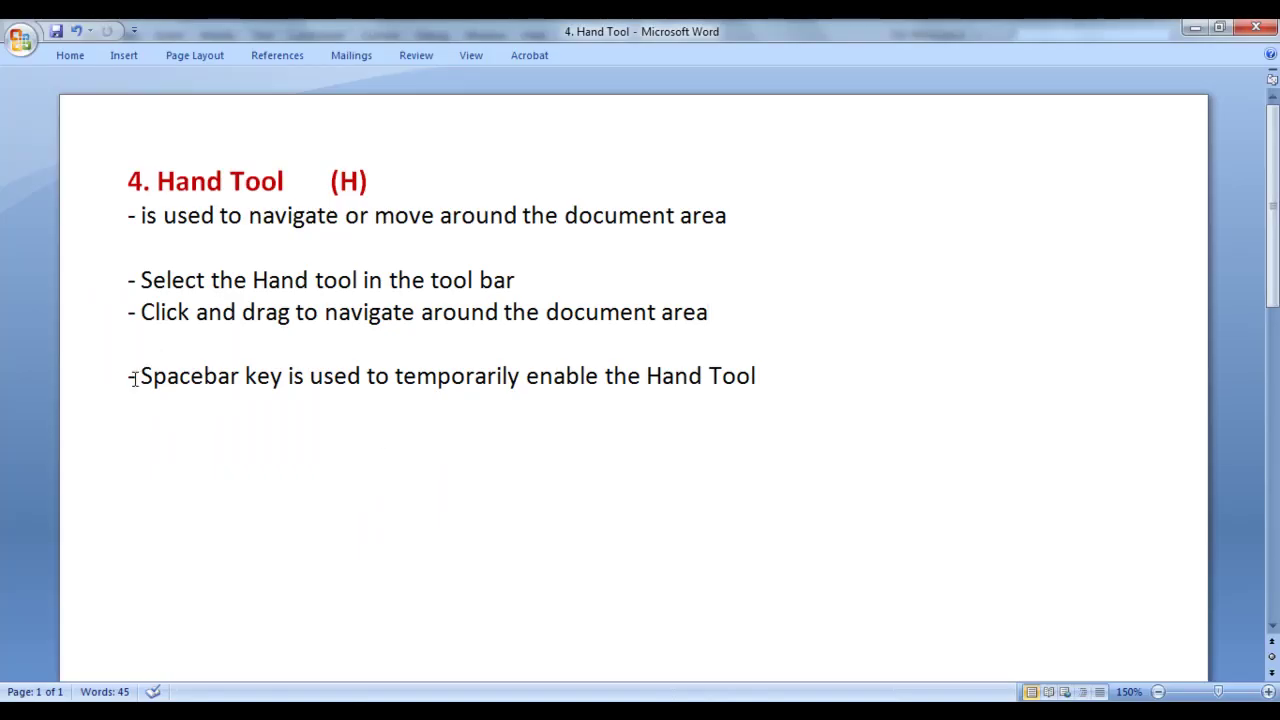
- Switch to the Word notes and read the line about temporarily enabling the Hand tool
left_click_drag(133, 378, 238, 378)
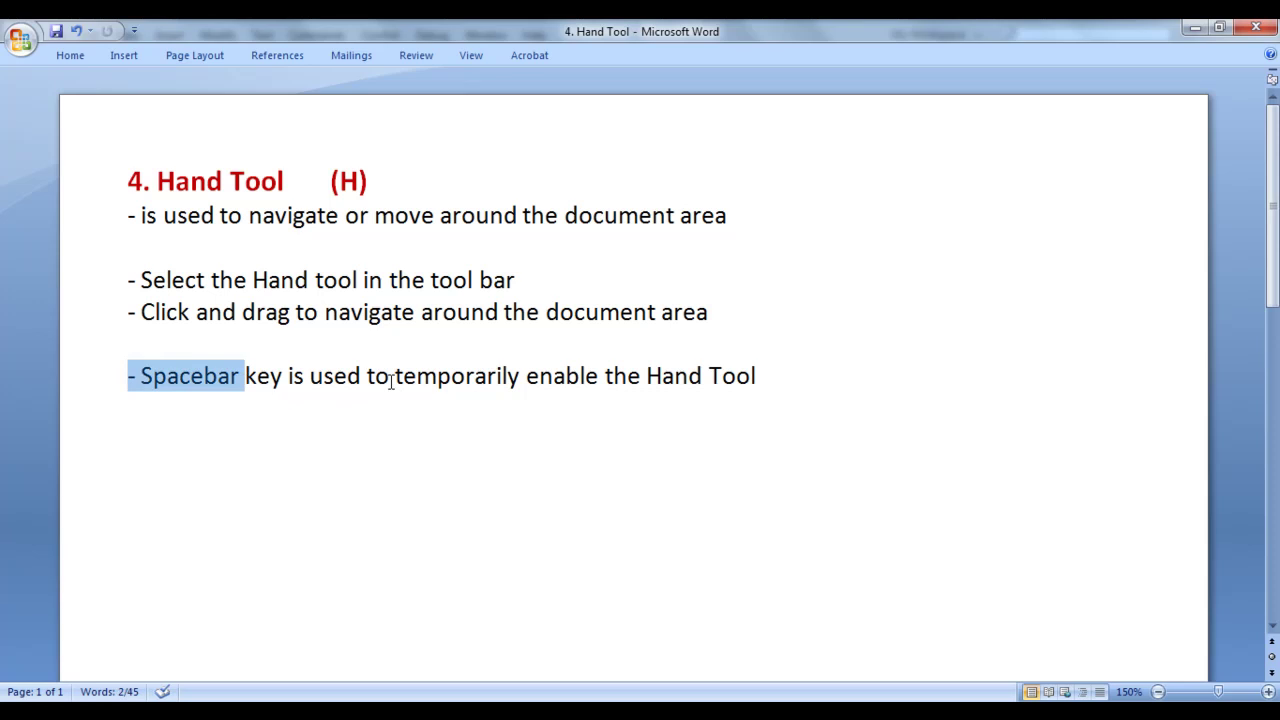
left_click_drag(395, 378, 762, 378)
left_click(837, 423)
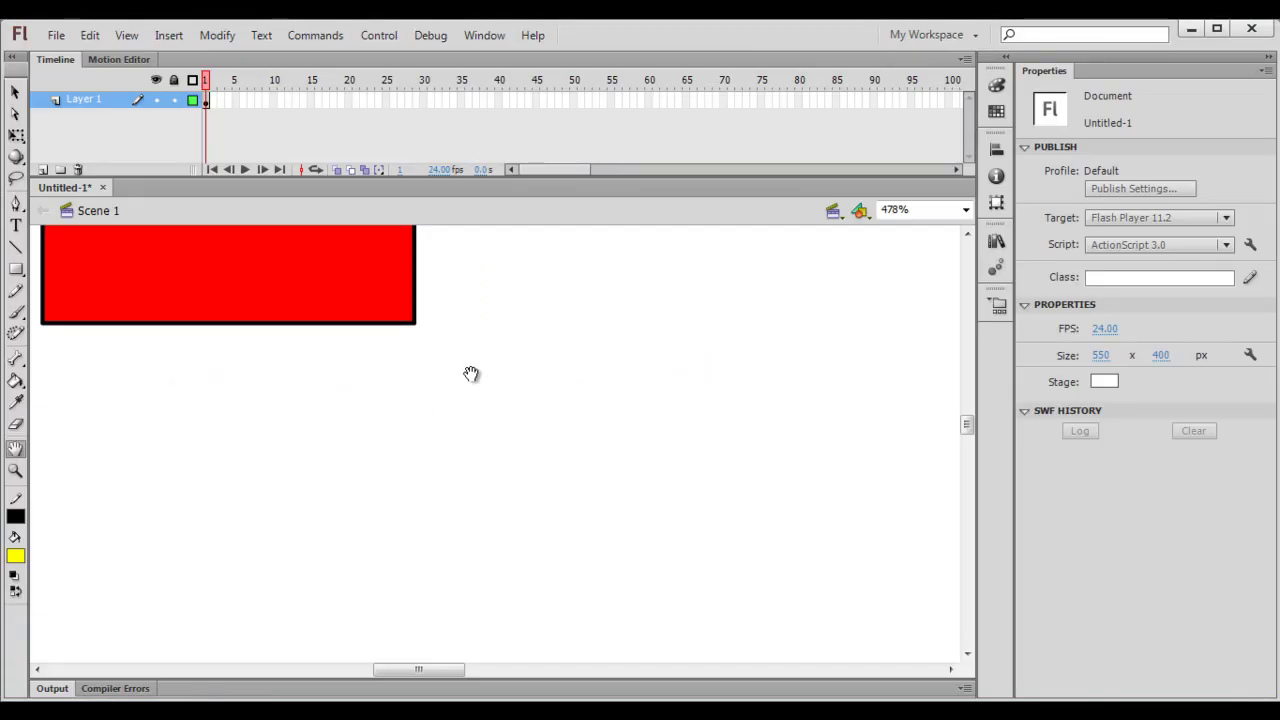
- Switch to Flash, activate the Selection tool and pan around the stage with the temporary Hand tool
left_click(15, 92)
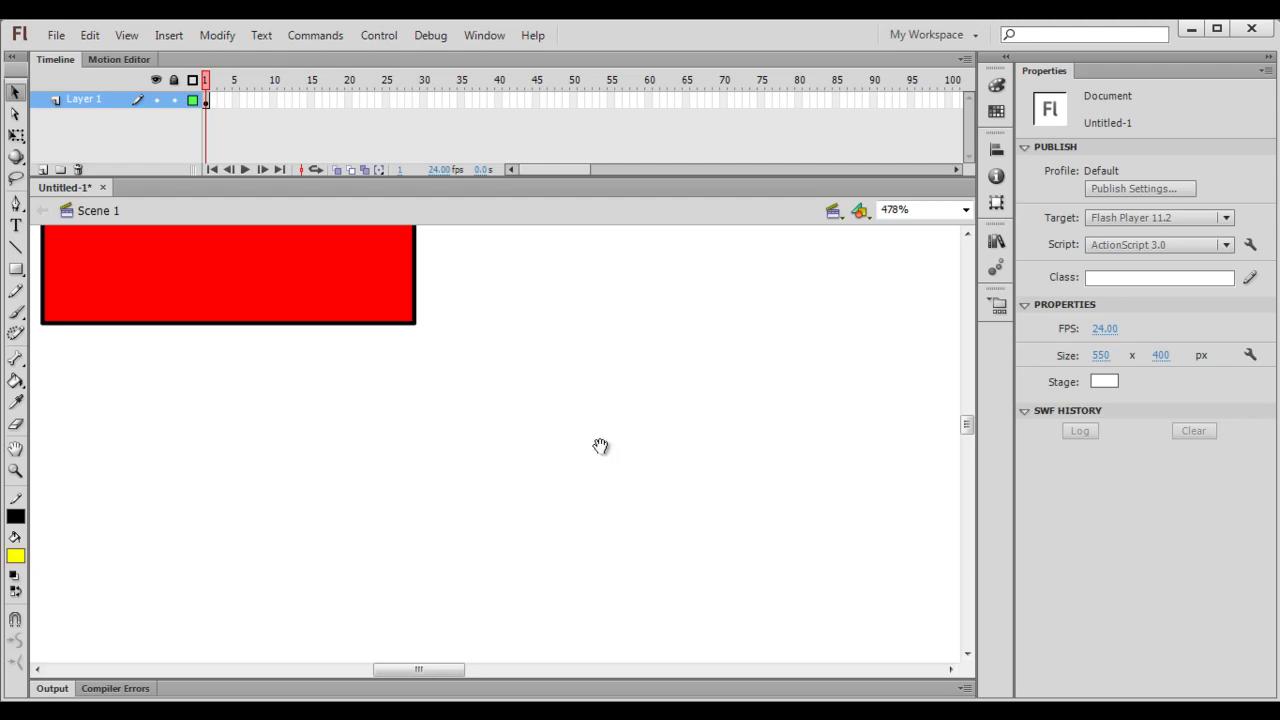
left_click_drag(463, 389, 487, 517)
left_click_drag(650, 600, 354, 340)
left_click_drag(820, 470, 326, 497)
left_click_drag(558, 250, 651, 622)
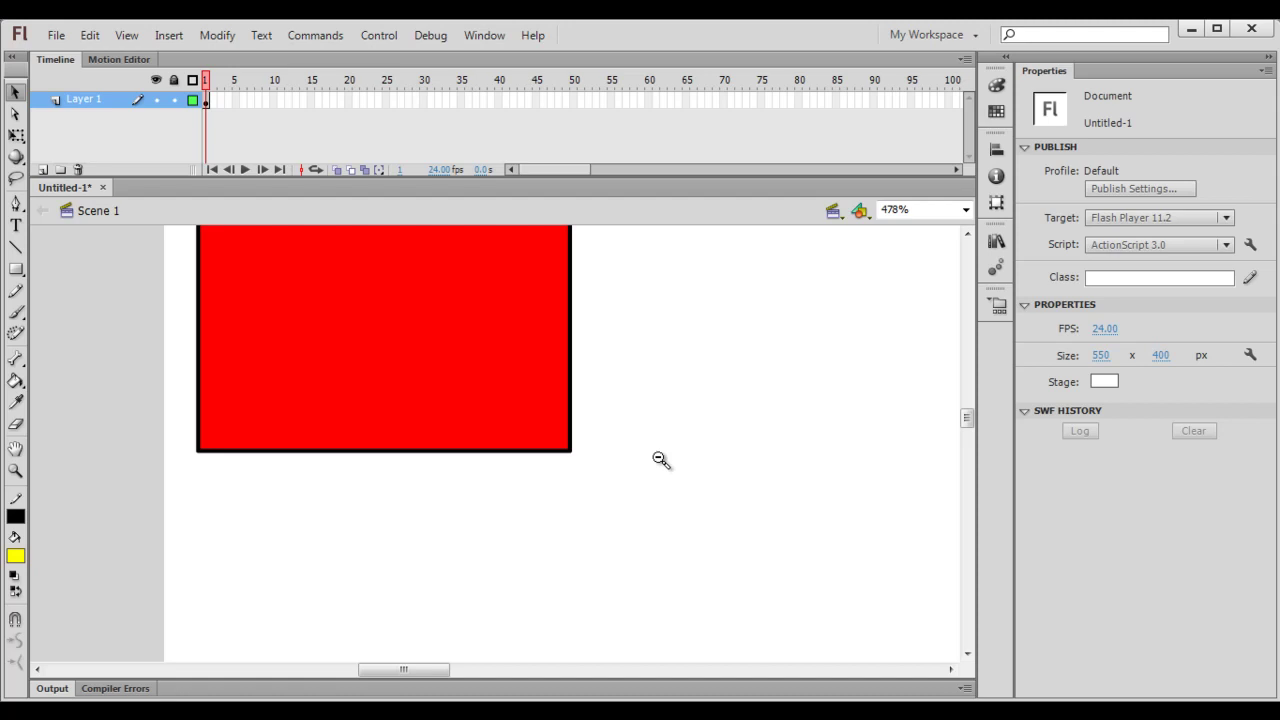
- Zoom out to 60% to show the whole stage, and zoom in on the red square to 334%
key("ctrl+minus")
key("ctrl+minus")
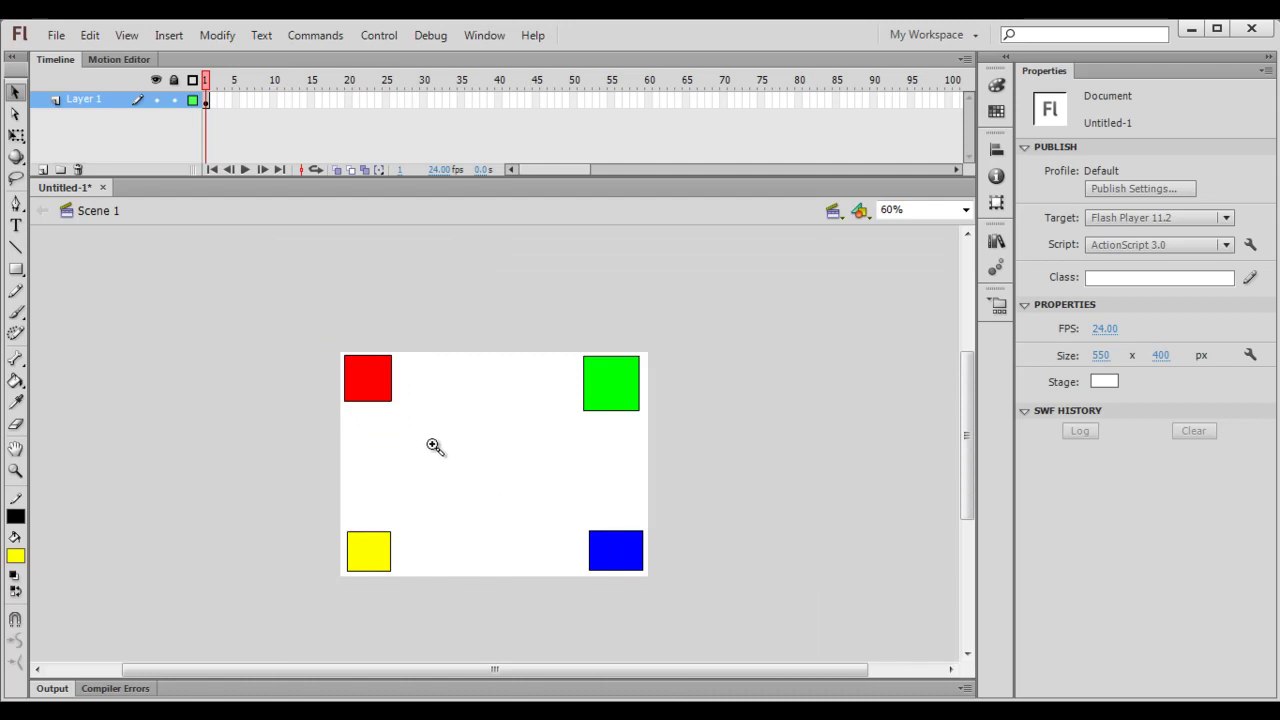
left_click_drag(333, 346, 408, 428)
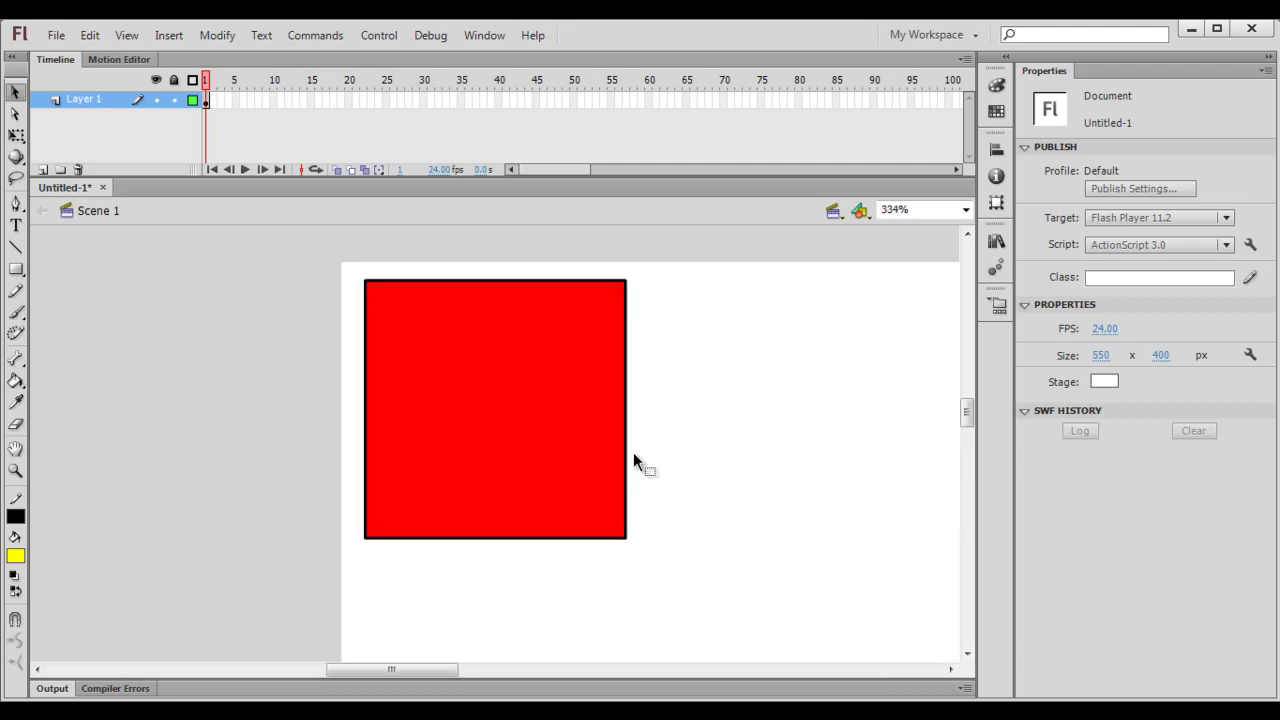
- Pan from the red square down to the yellow rectangle with the temporary Hand tool
left_click_drag(839, 492, 523, 369)
left_click_drag(513, 464, 834, 191)
left_click_drag(124, 534, 772, 340)
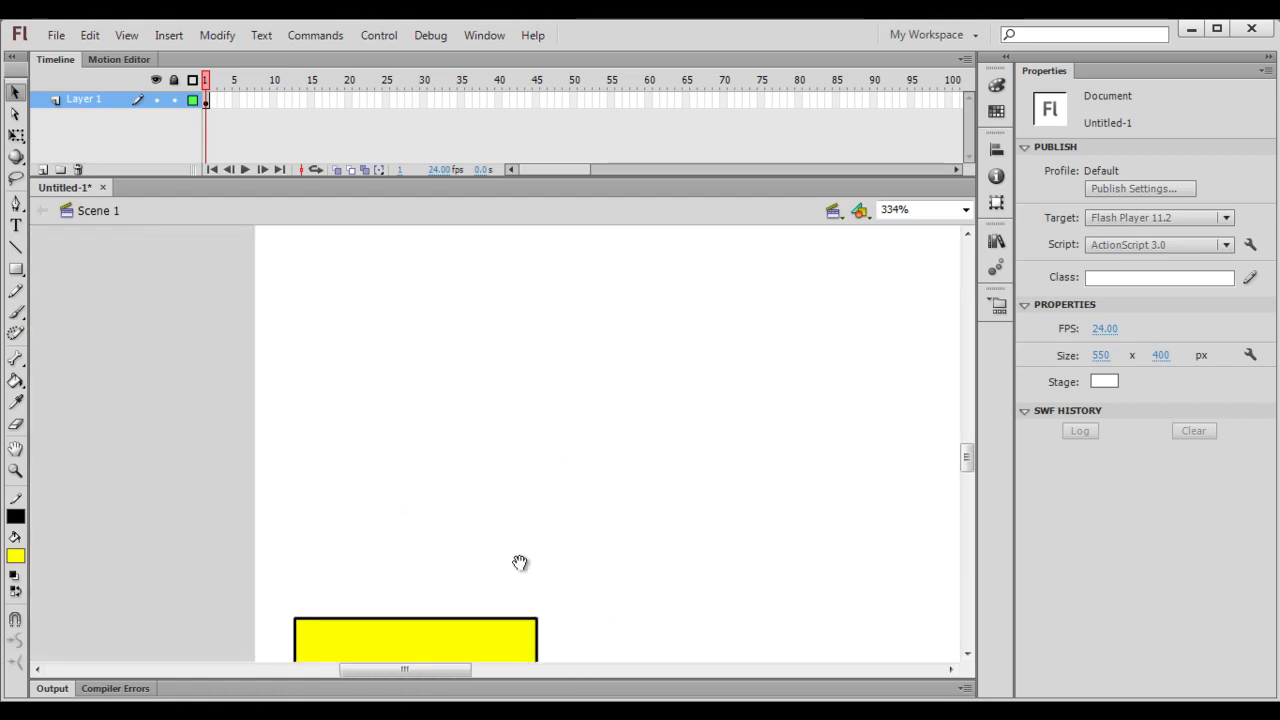
left_click_drag(520, 563, 500, 420)
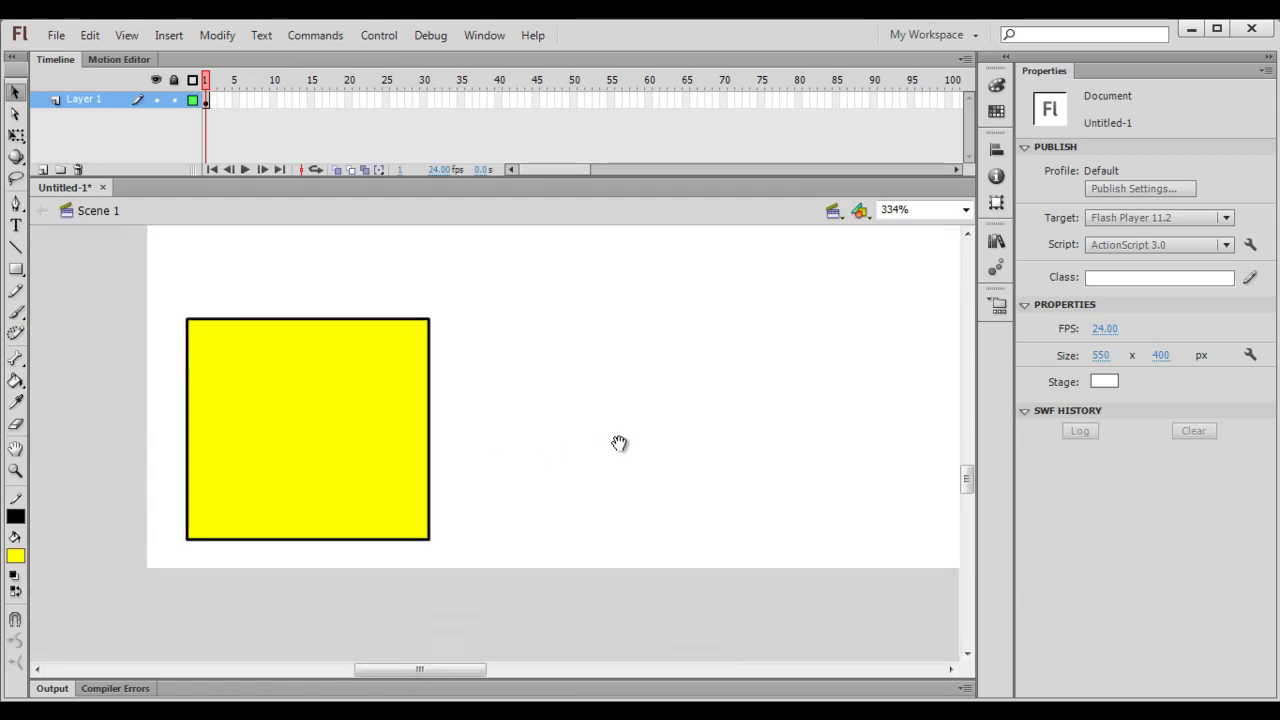